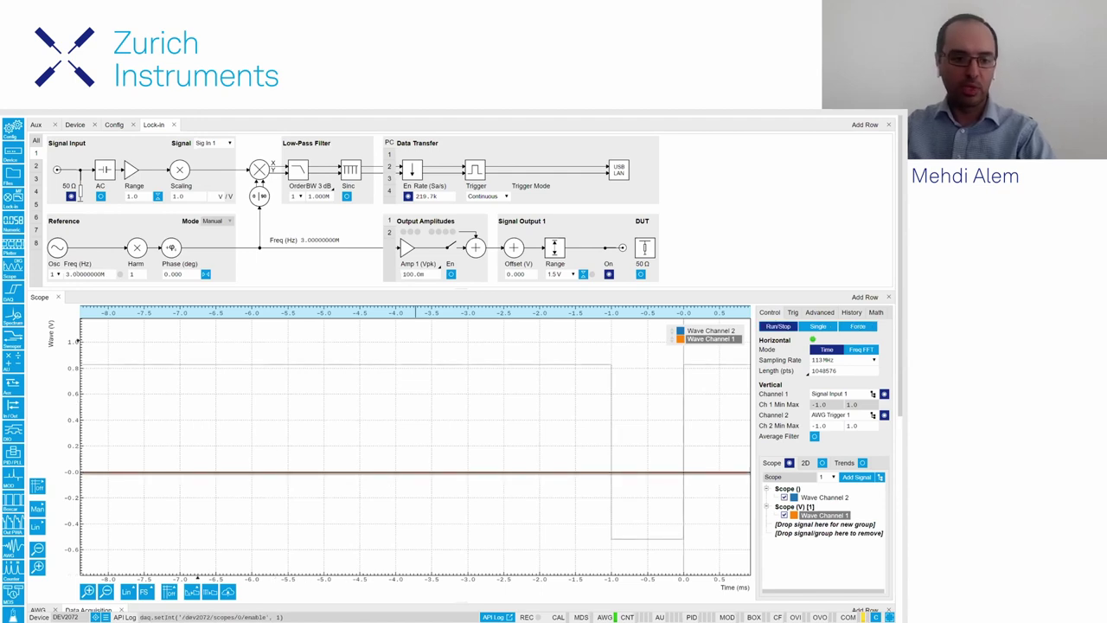
# Change oscillator 1's reference frequency to 30 kHz and return it to 3 MHz.
pyautogui.click(87, 273)
pyautogui.write('5M')
pyautogui.press('Return')
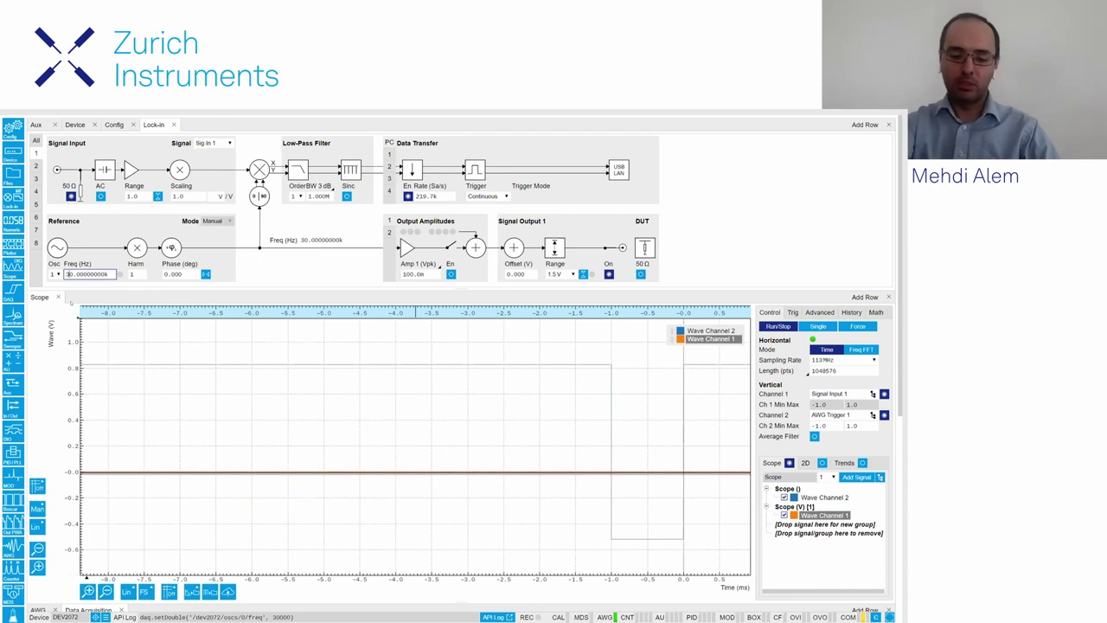
pyautogui.write('3M')
pyautogui.press('Return')
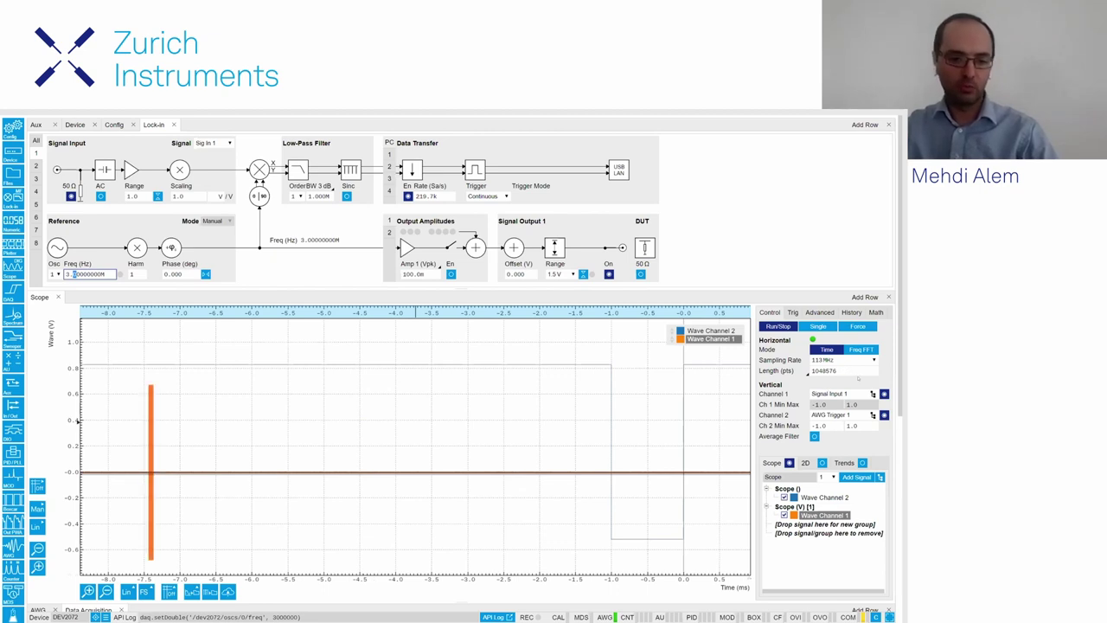
# Clear all recorded entries from the Data Acquisition history.
pyautogui.scroll(-4, 267, 528)
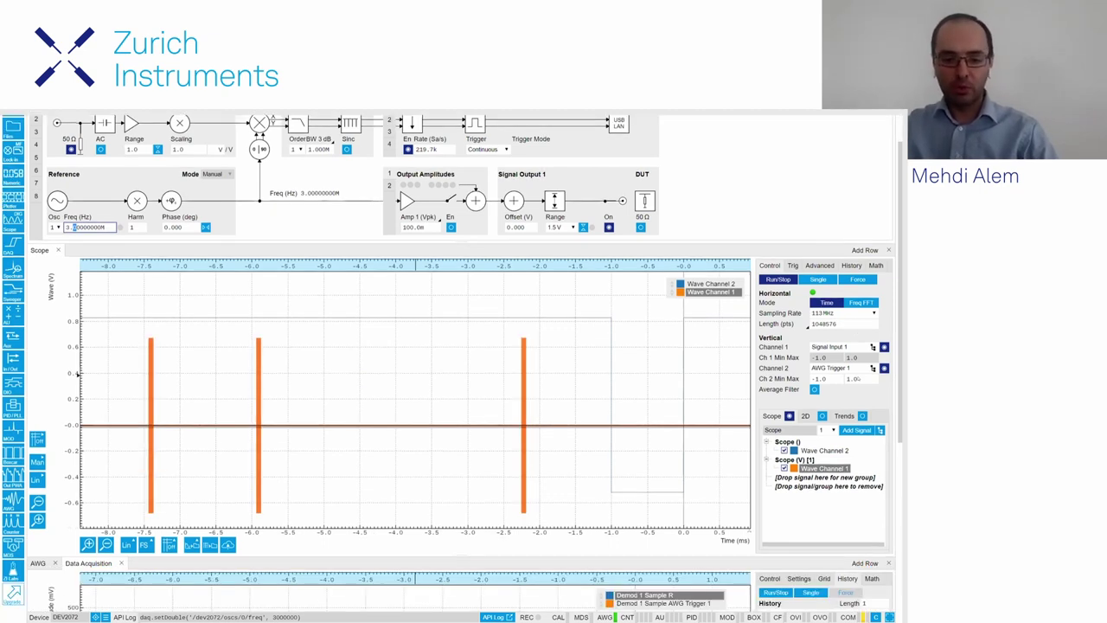
pyautogui.scroll(-1, 267, 528)
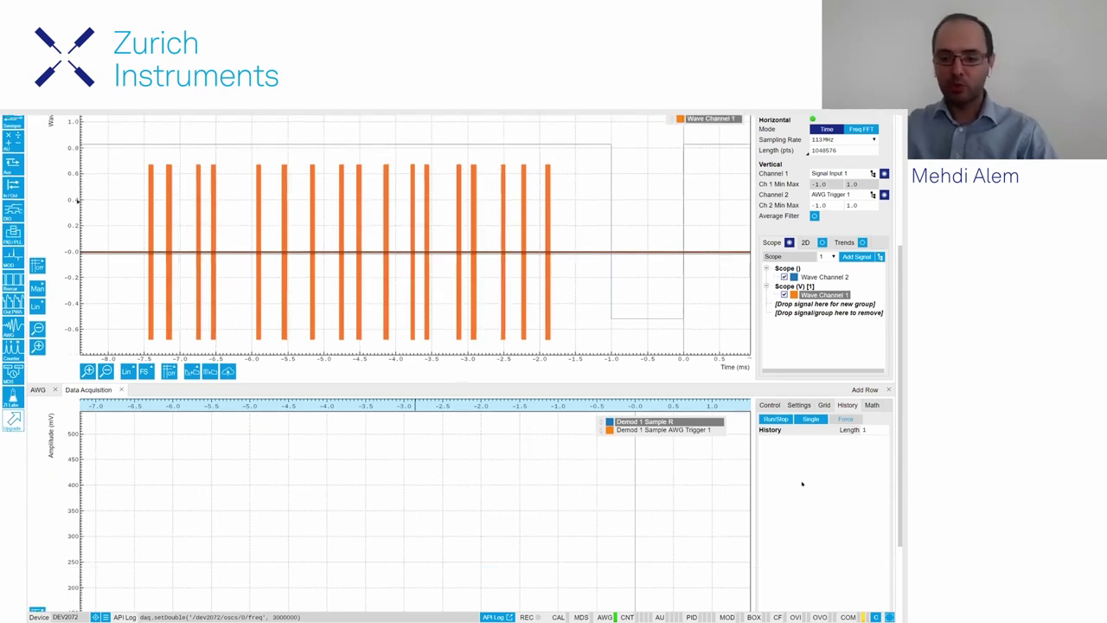
pyautogui.scroll(-1, 377, 276)
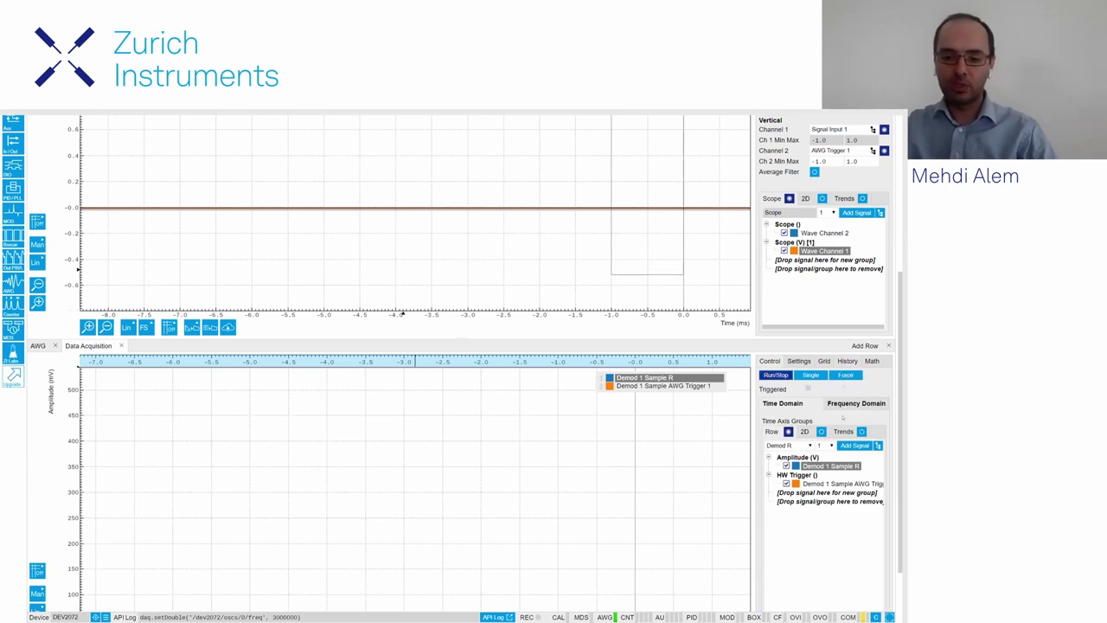
pyautogui.scroll(-1, 639, 524)
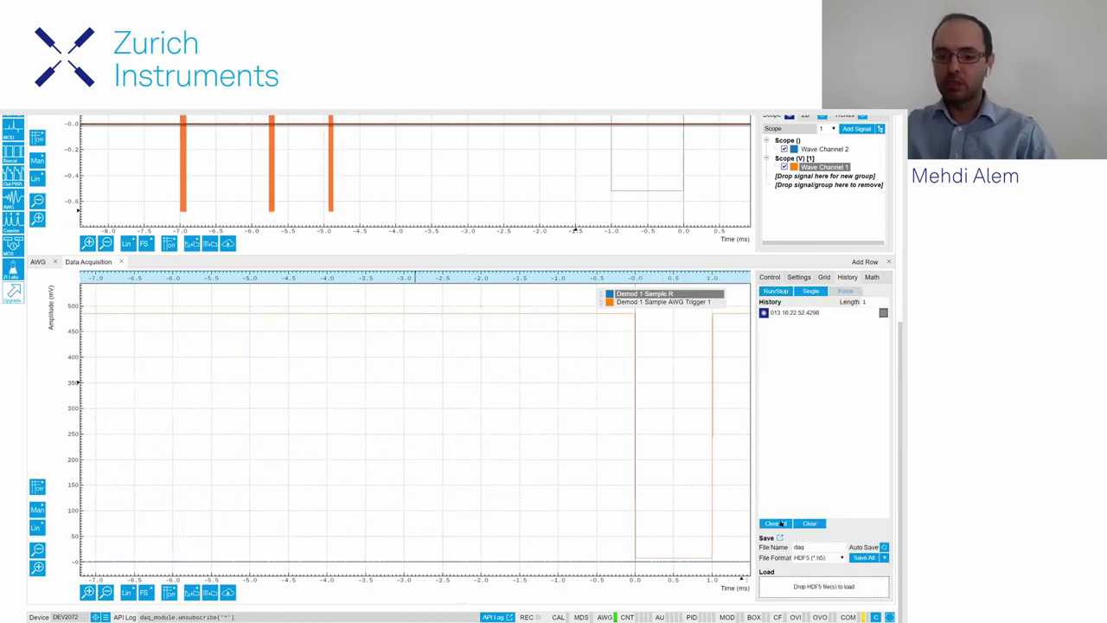
pyautogui.click(774, 523)
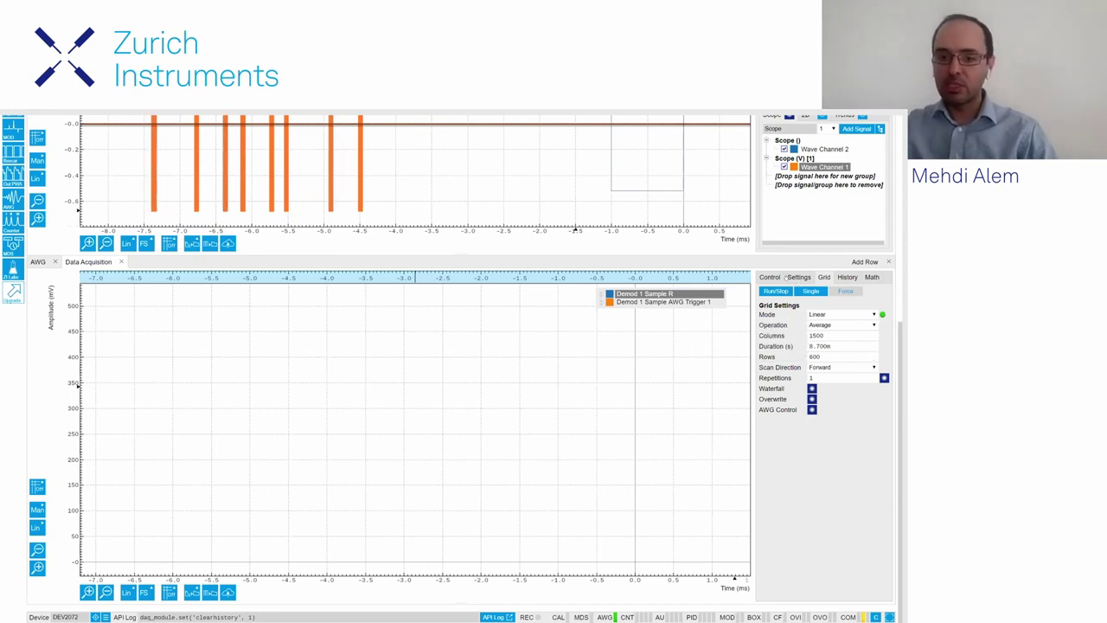
# Enable the 2D row display for the Data Acquisition and start the acquisition.
pyautogui.click(792, 277)
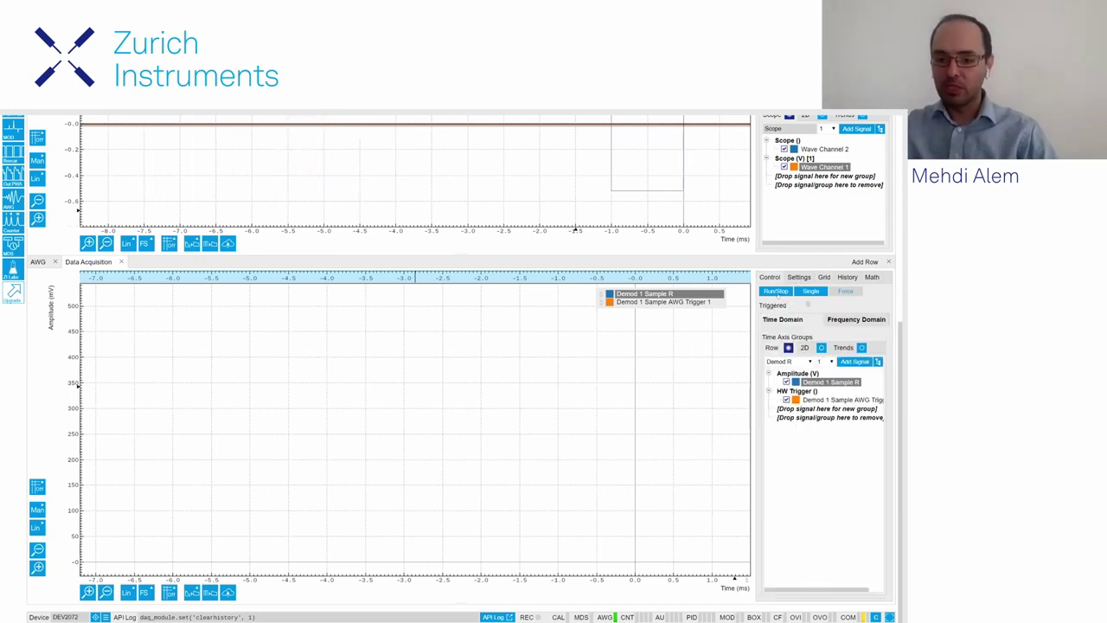
pyautogui.click(820, 347)
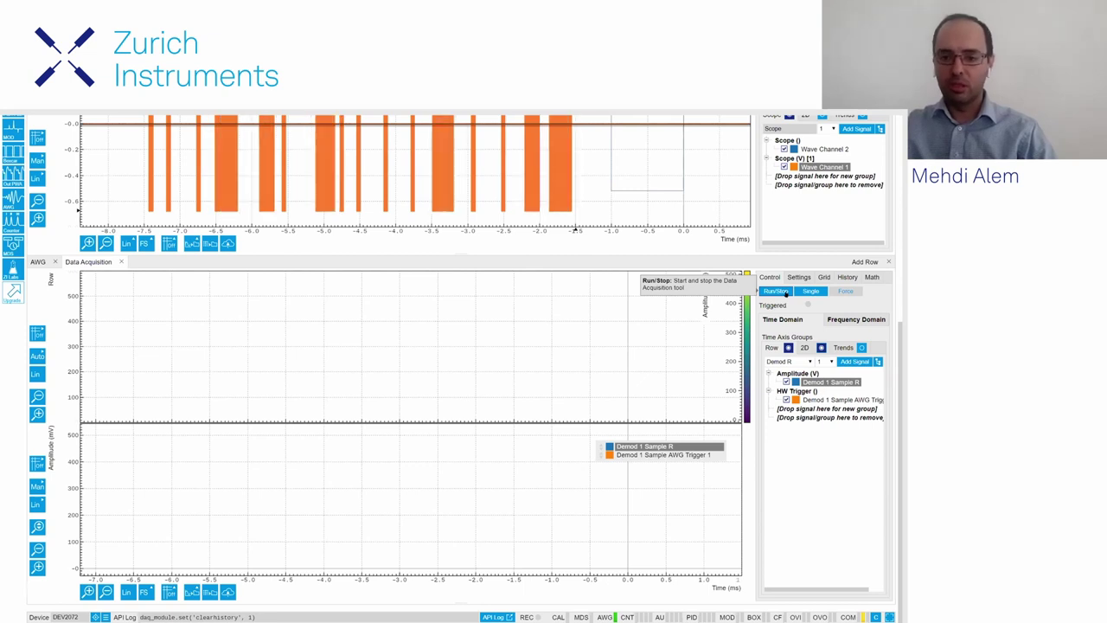
pyautogui.click(785, 293)
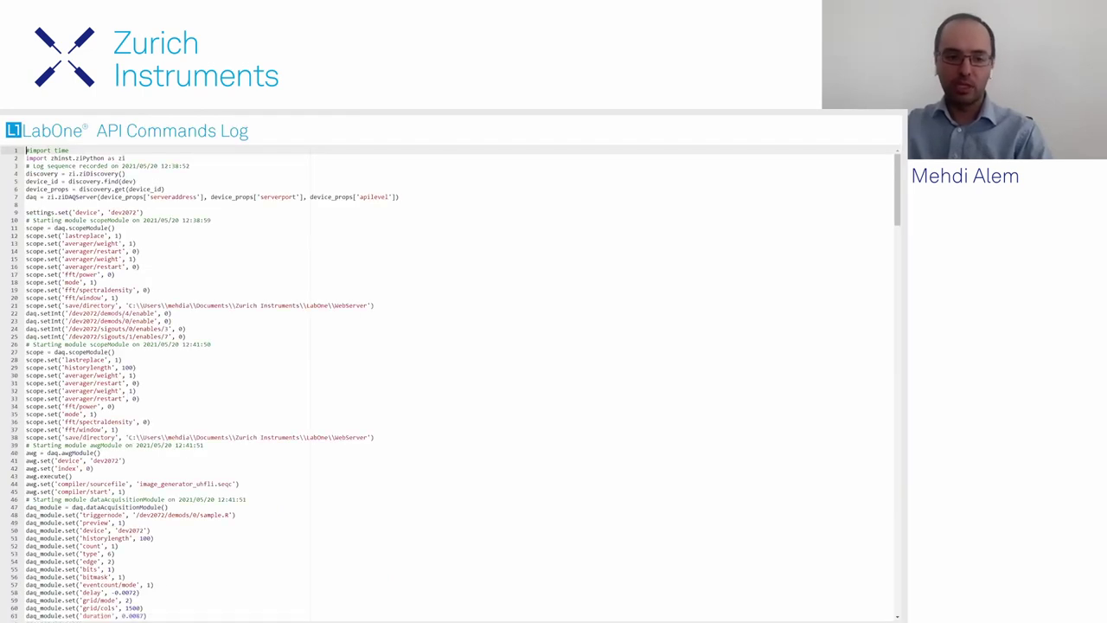
# Examine the data acquisition commands in the API Commands Log, highlighting lines 201 to 219.
pyautogui.scroll(-20, 105, 309)
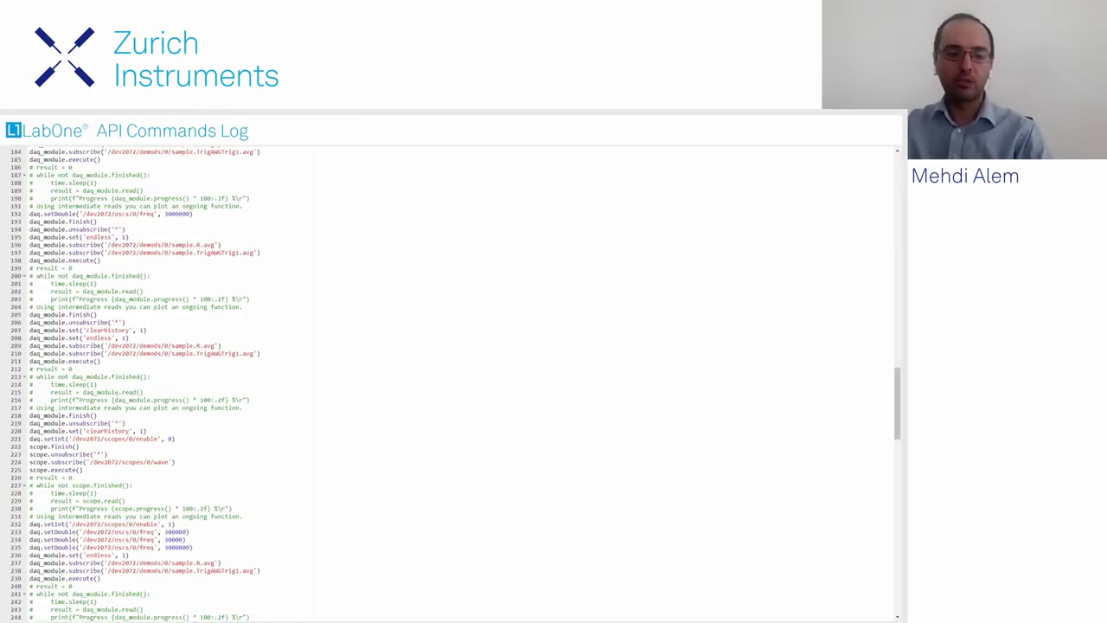
pyautogui.moveTo(93, 283); pyautogui.dragTo(126, 423)
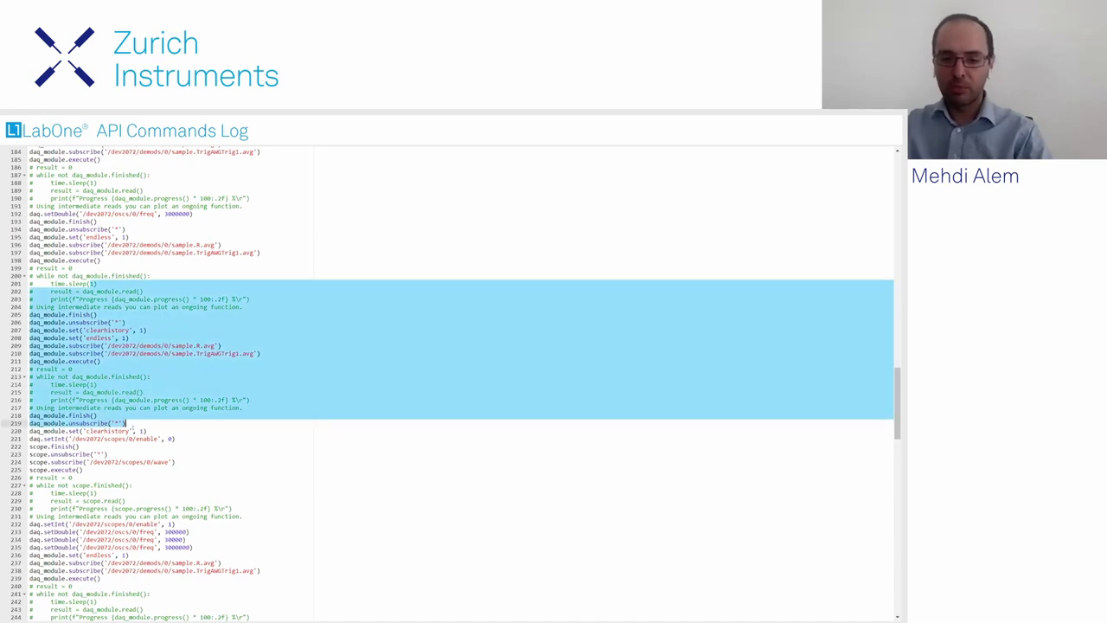
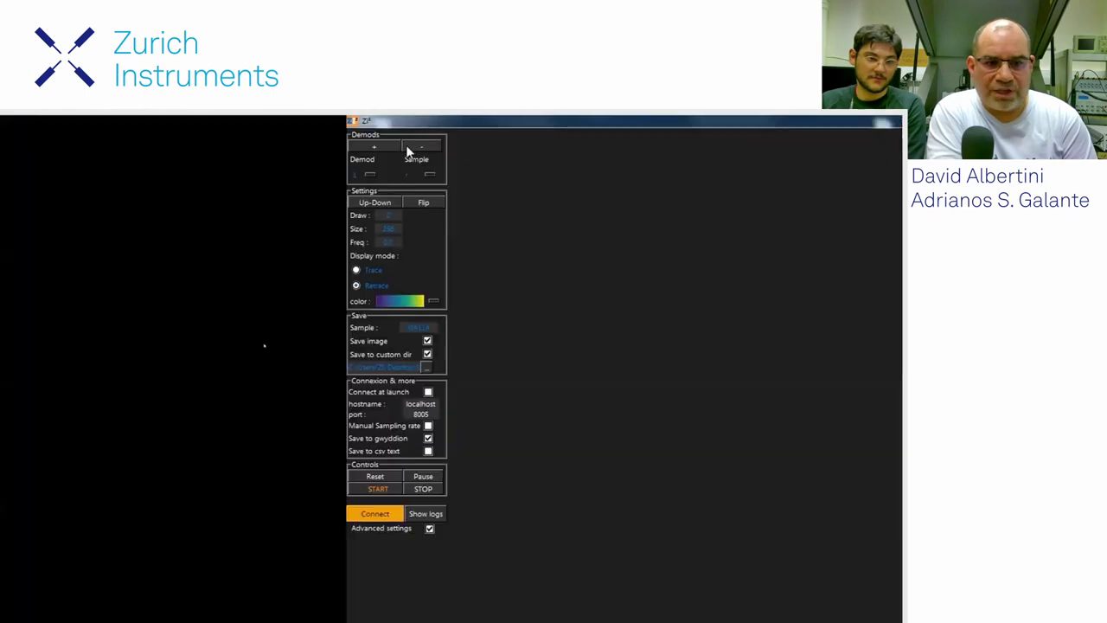
# In the scan imaging program, set the first channel to demodulator 3 with sample r.
pyautogui.click(363, 215)
pyautogui.click(367, 222)
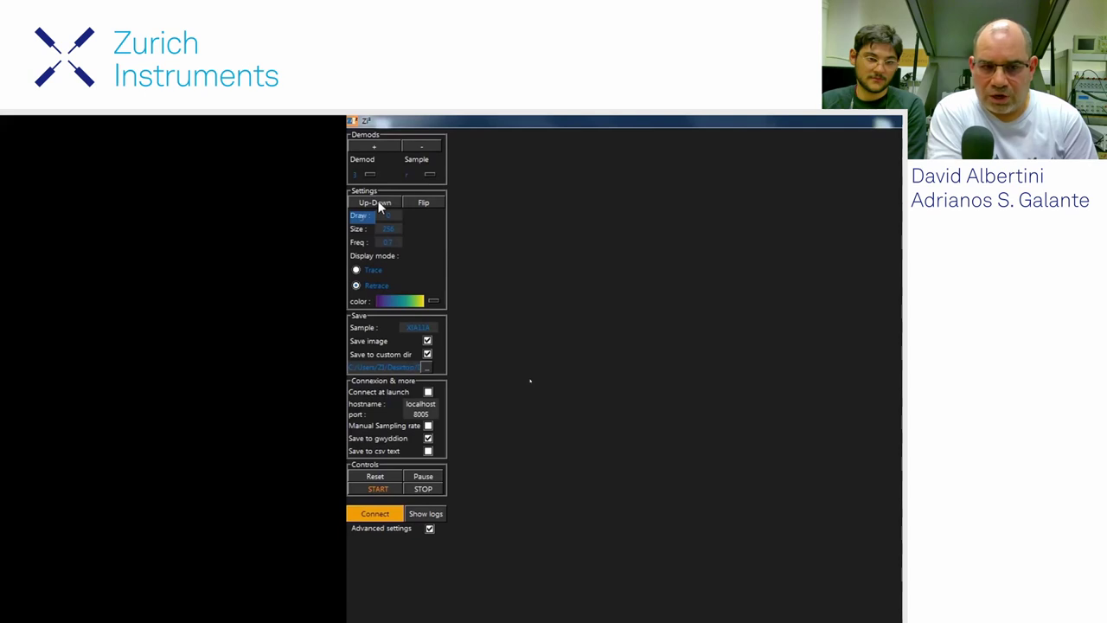
pyautogui.click(429, 173)
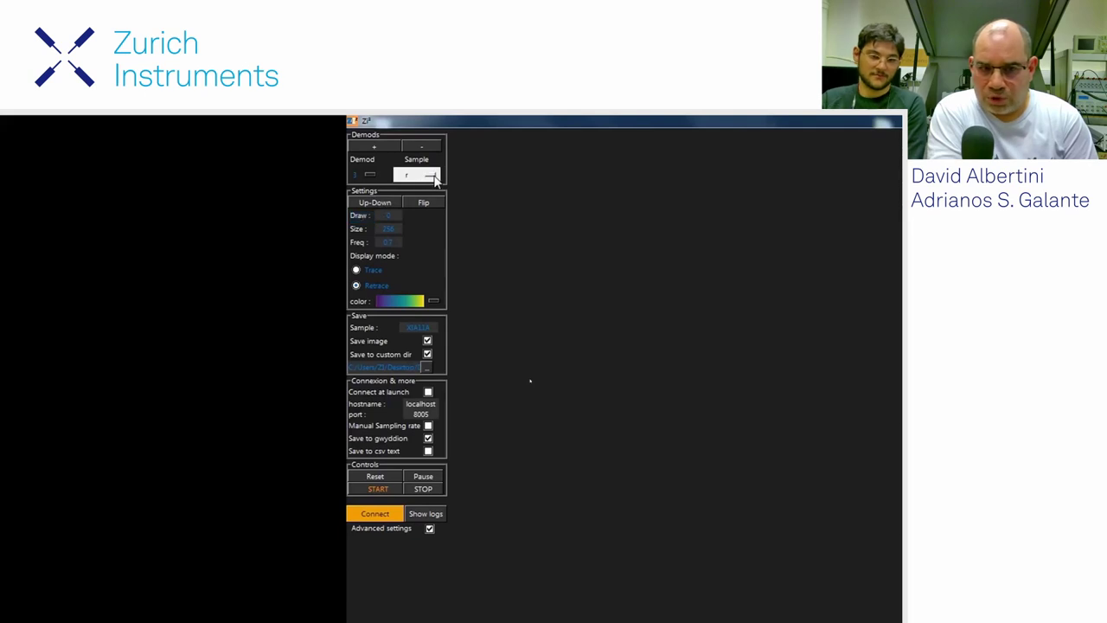
# Add a second channel using demodulator 3 with sample theta.
pyautogui.click(377, 152)
pyautogui.click(363, 233)
pyautogui.click(373, 234)
pyautogui.click(430, 191)
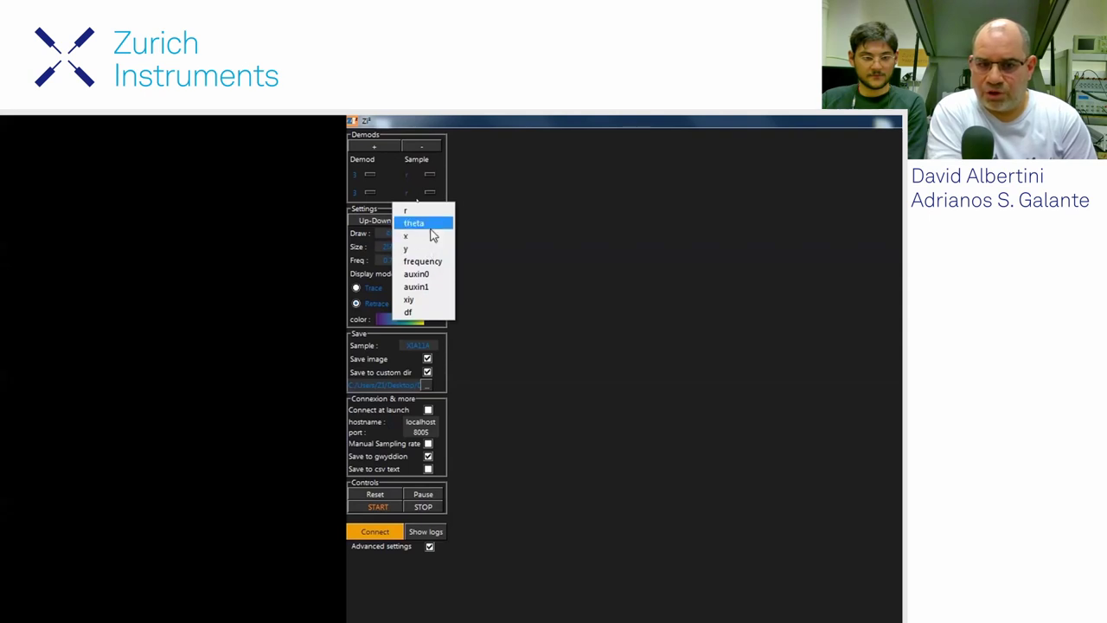
pyautogui.click(429, 224)
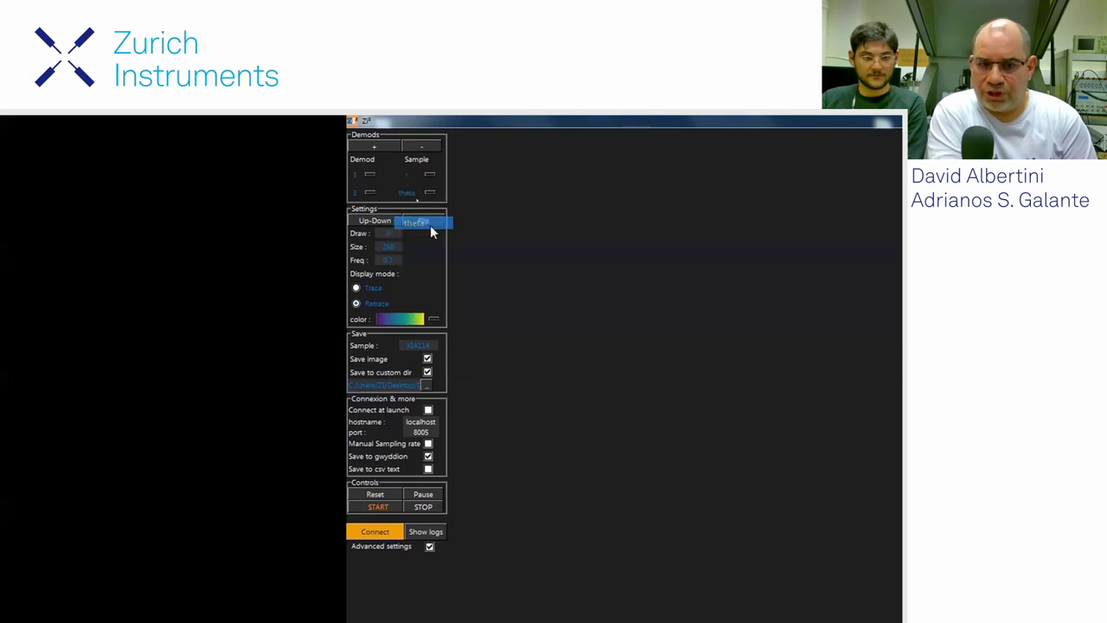
# Add a third channel using demodulator 6 with sample r.
pyautogui.click(377, 148)
pyautogui.click(369, 210)
pyautogui.click(367, 292)
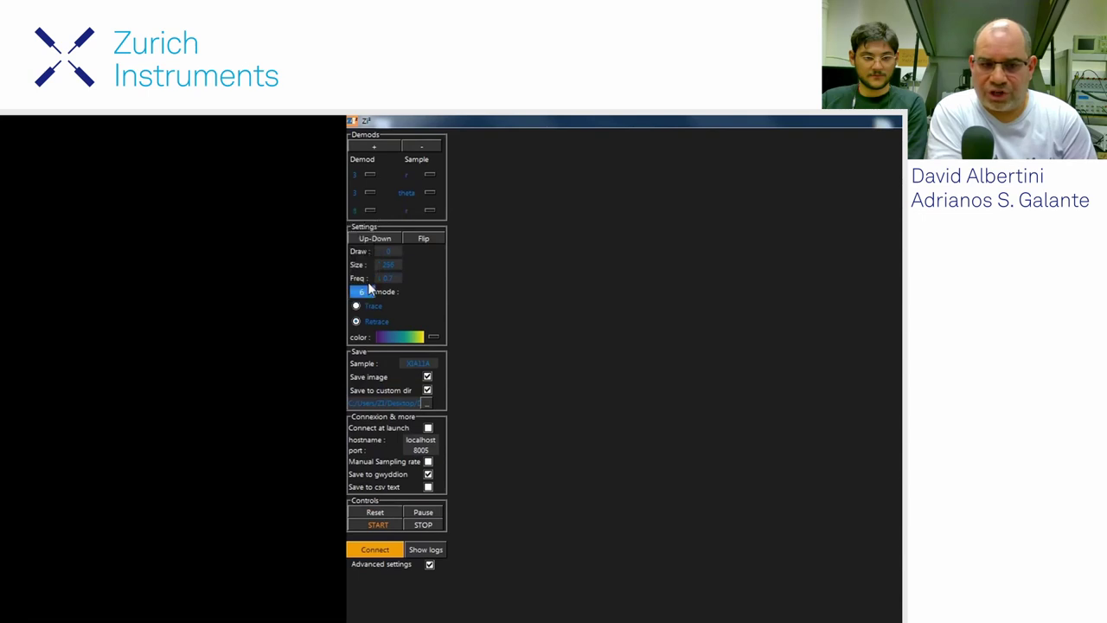
# Add a fourth channel using demodulator 6 with sample theta.
pyautogui.click(383, 148)
pyautogui.click(369, 228)
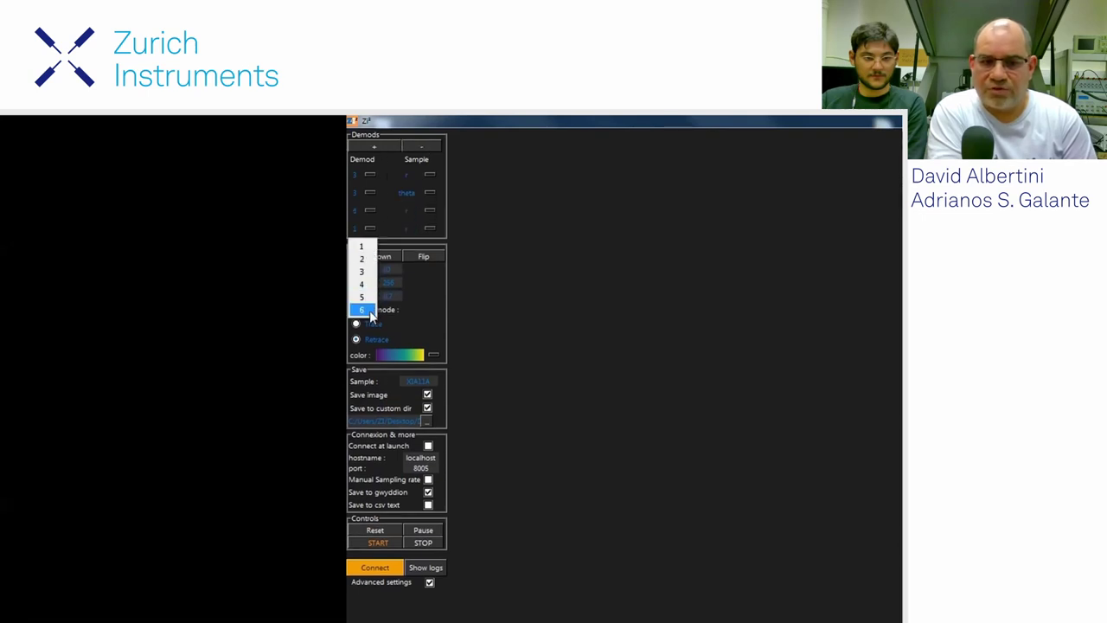
pyautogui.click(367, 310)
pyautogui.click(419, 227)
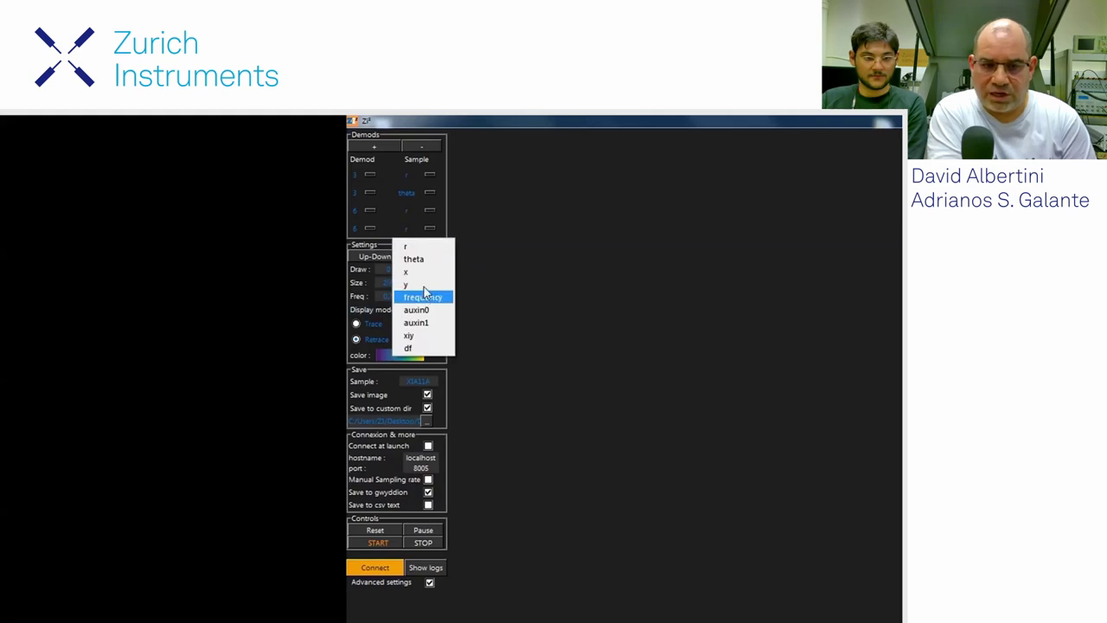
pyautogui.click(413, 259)
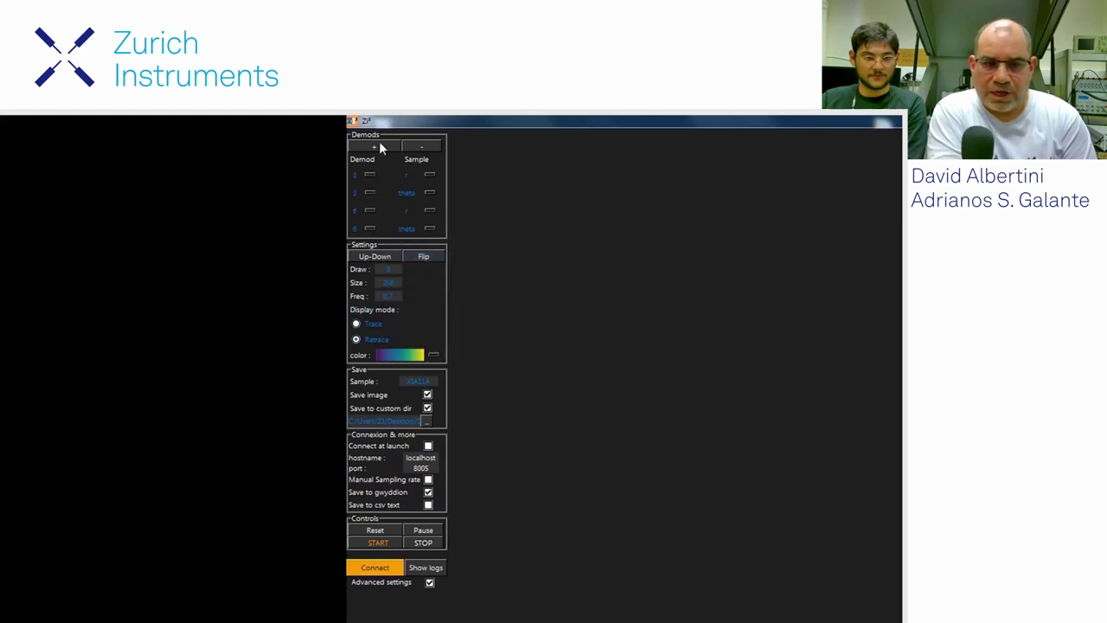
# Add a fifth channel using demodulator 4 with sample frequency.
pyautogui.click(379, 147)
pyautogui.click(369, 246)
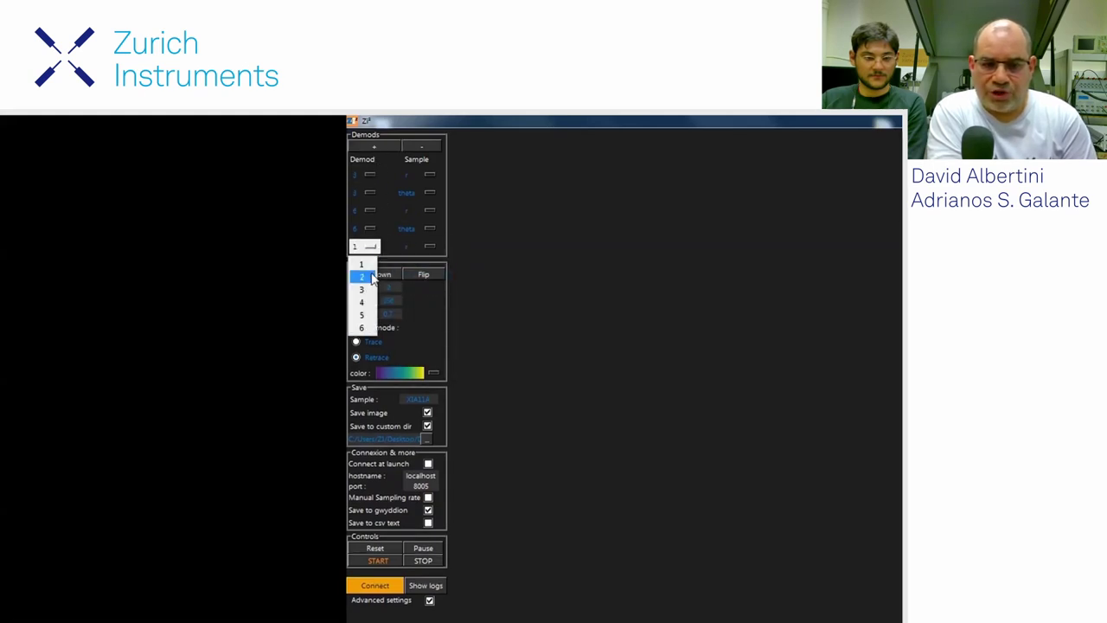
pyautogui.click(361, 301)
pyautogui.click(430, 249)
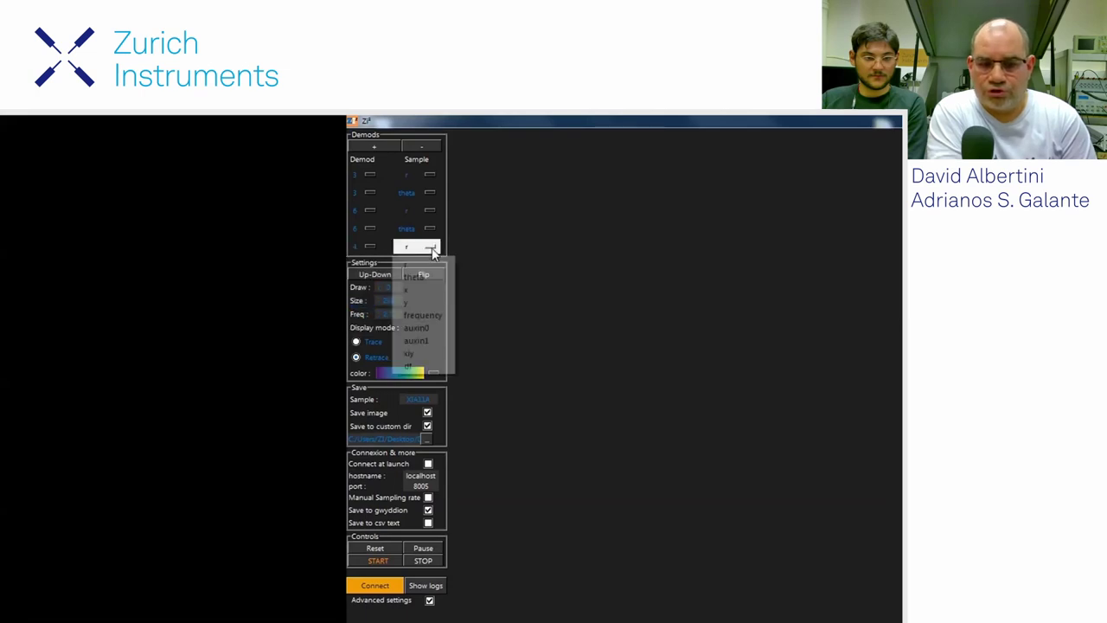
pyautogui.click(424, 315)
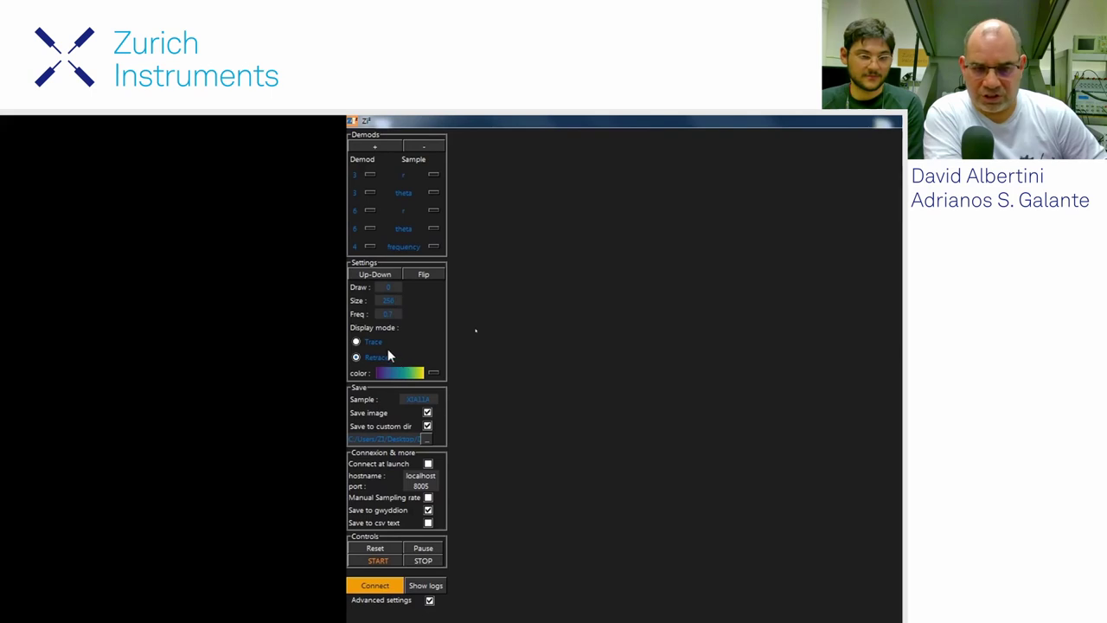
# Replace the sample name in the save settings with the new sample's name.
pyautogui.click(412, 401)
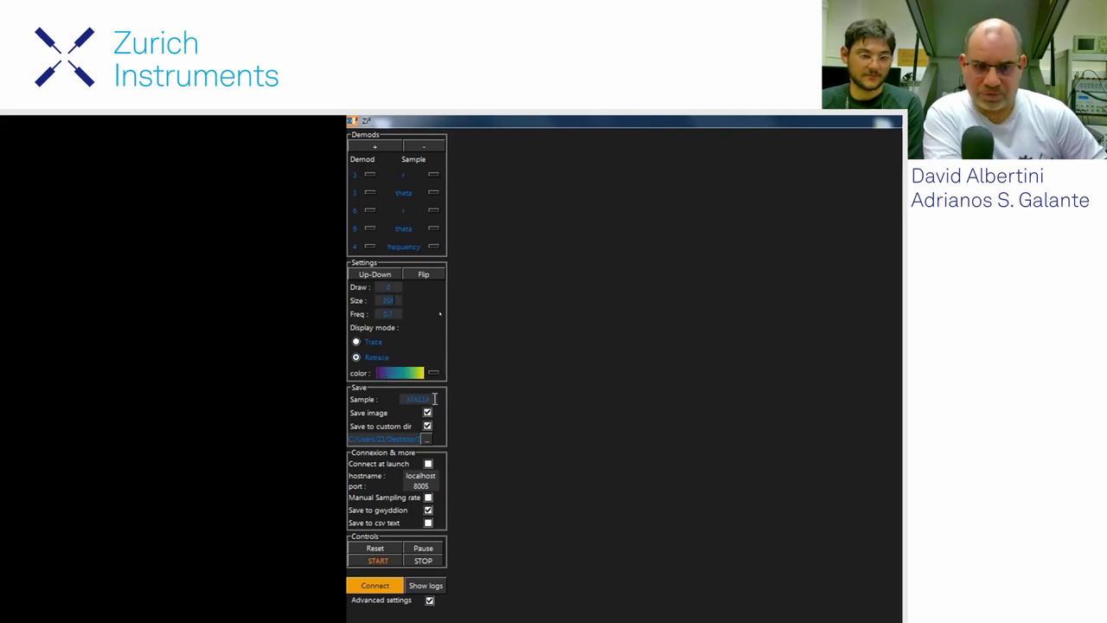
pyautogui.moveTo(422, 399); pyautogui.dragTo(400, 401)
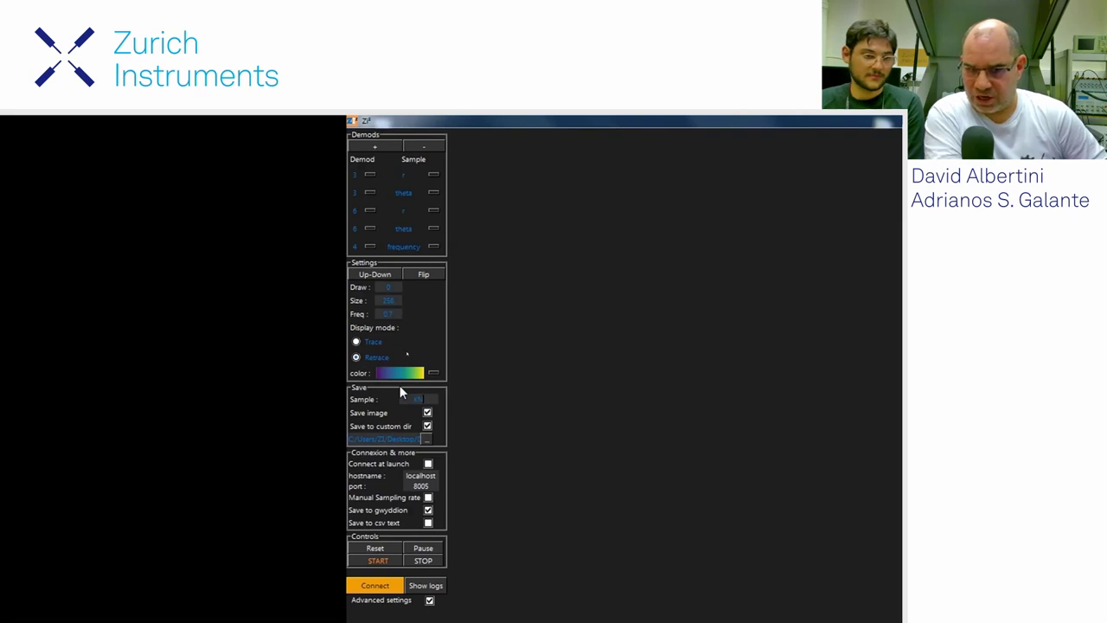
pyautogui.write('1')
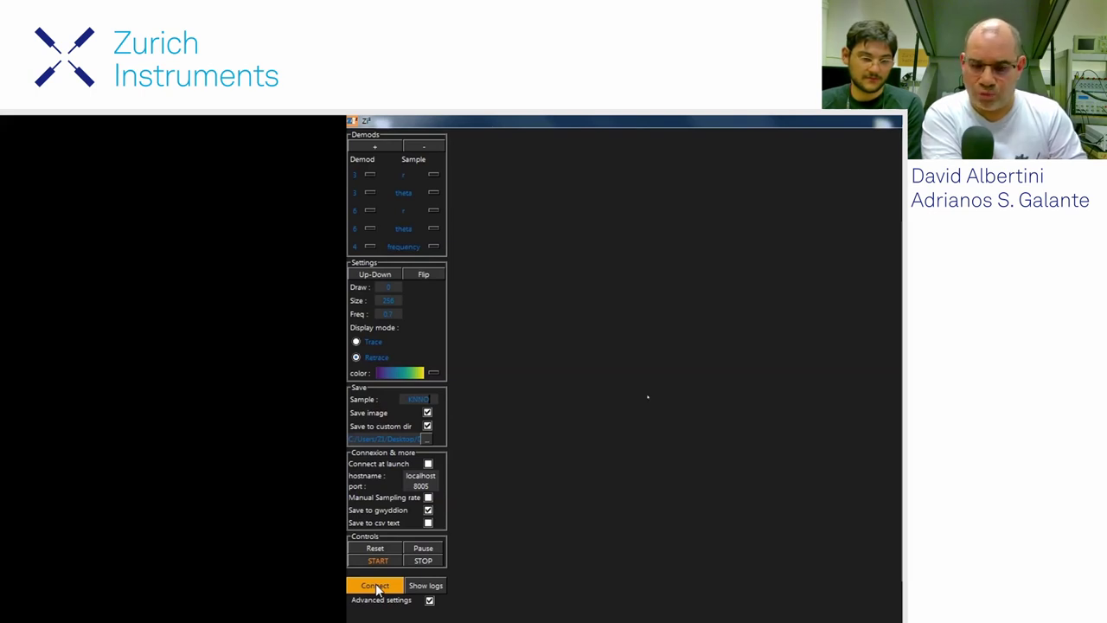
# Connect to the data server on localhost port 8005 and start the image acquisition.
pyautogui.click(375, 587)
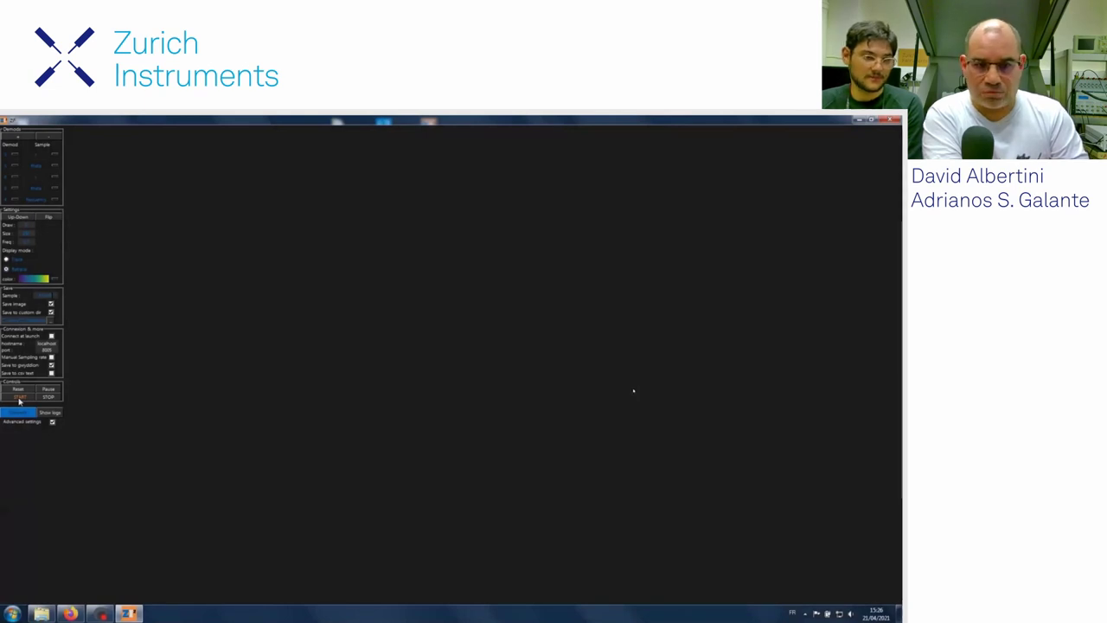
pyautogui.click(19, 396)
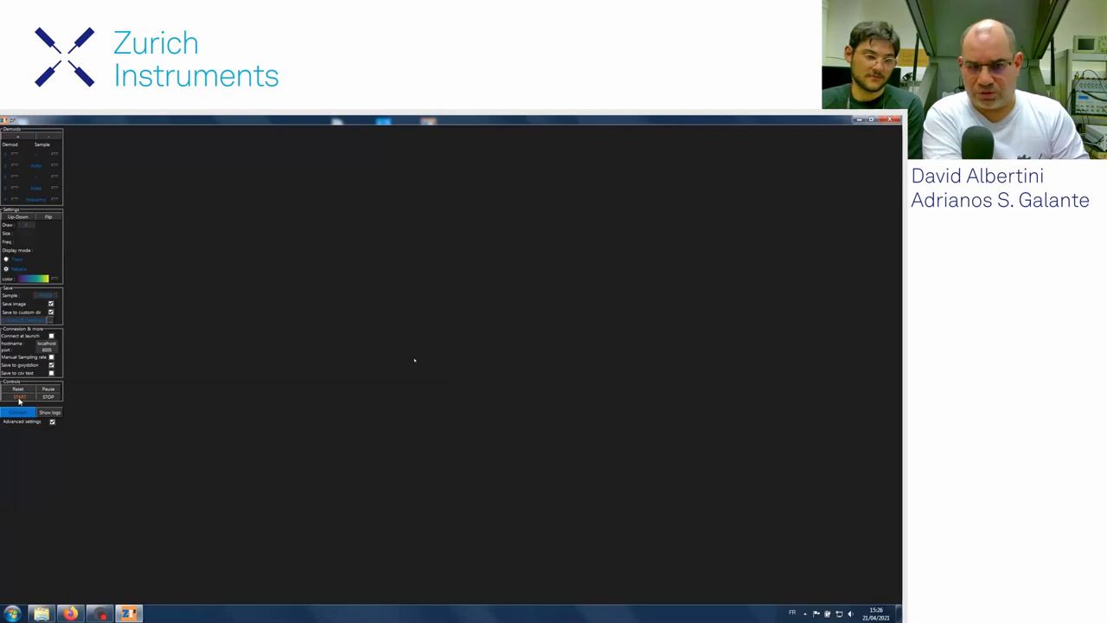